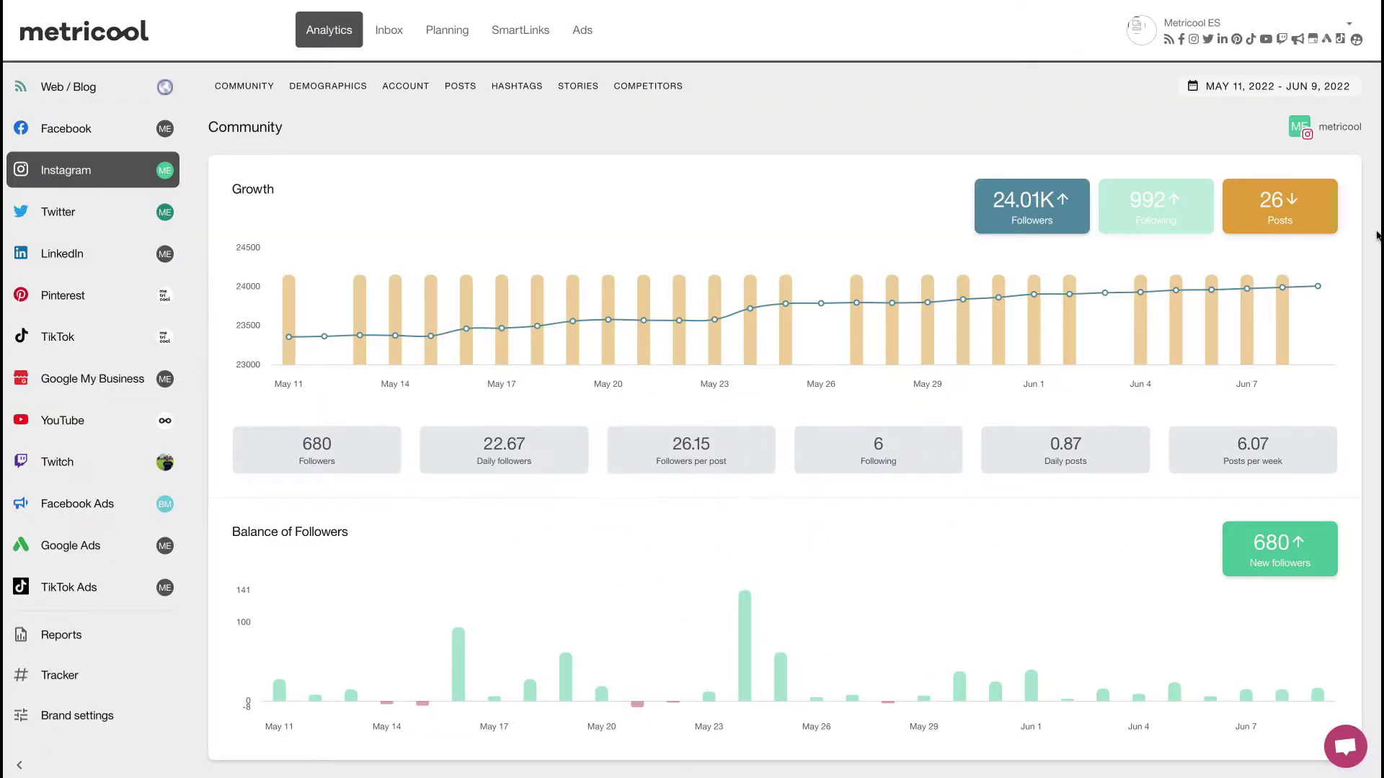
pyautogui.scroll(-6, 1376, 235)
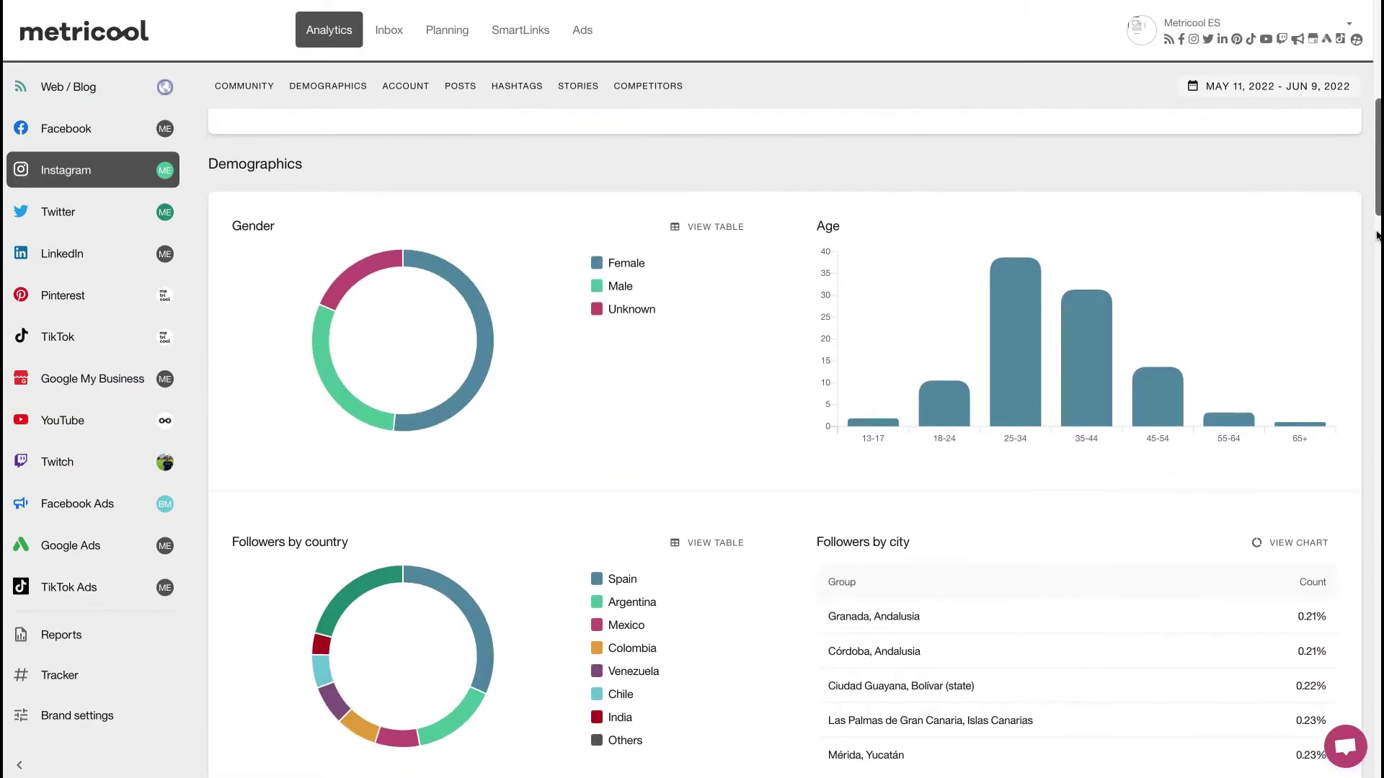
pyautogui.scroll(-1, 1377, 234)
pyautogui.scroll(-5, 1376, 235)
pyautogui.scroll(-1, 1376, 234)
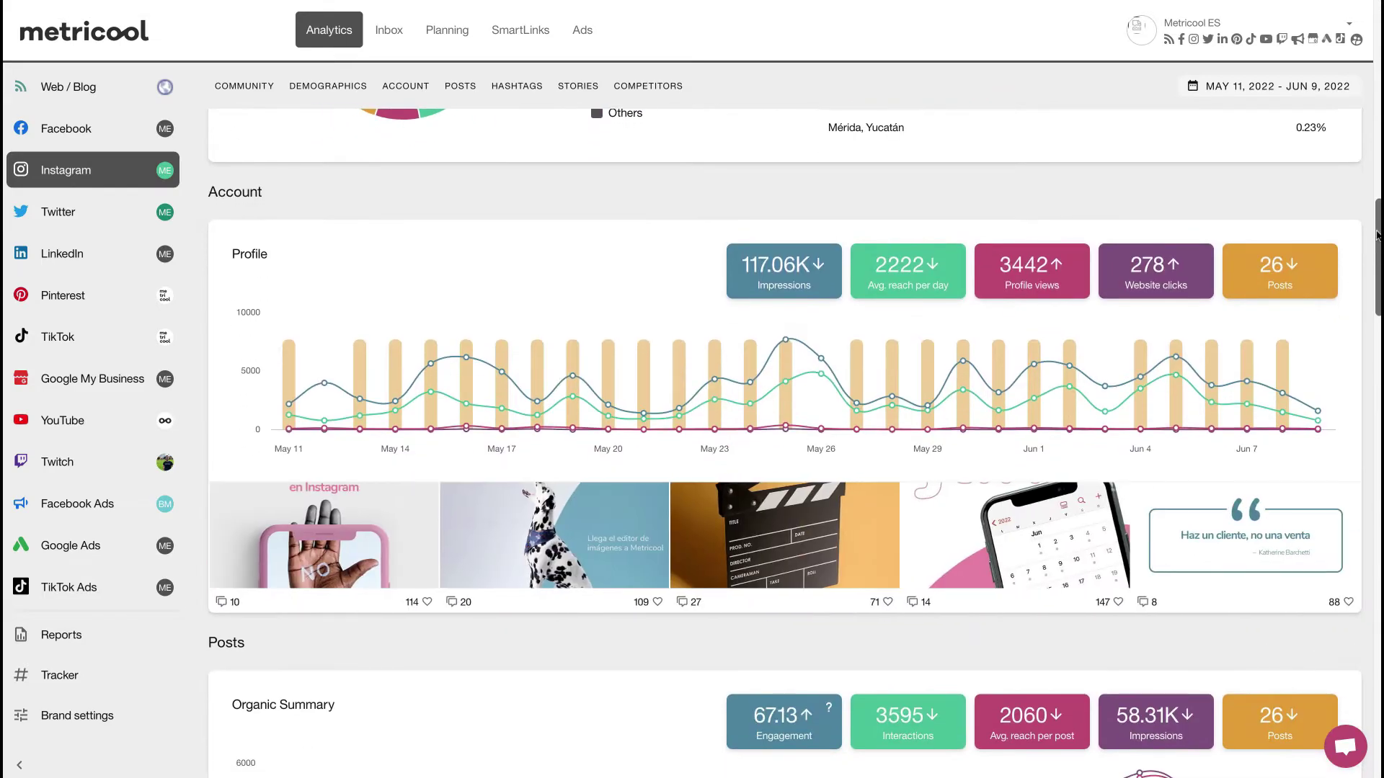
pyautogui.scroll(-1, 1376, 234)
pyautogui.scroll(-6, 1377, 235)
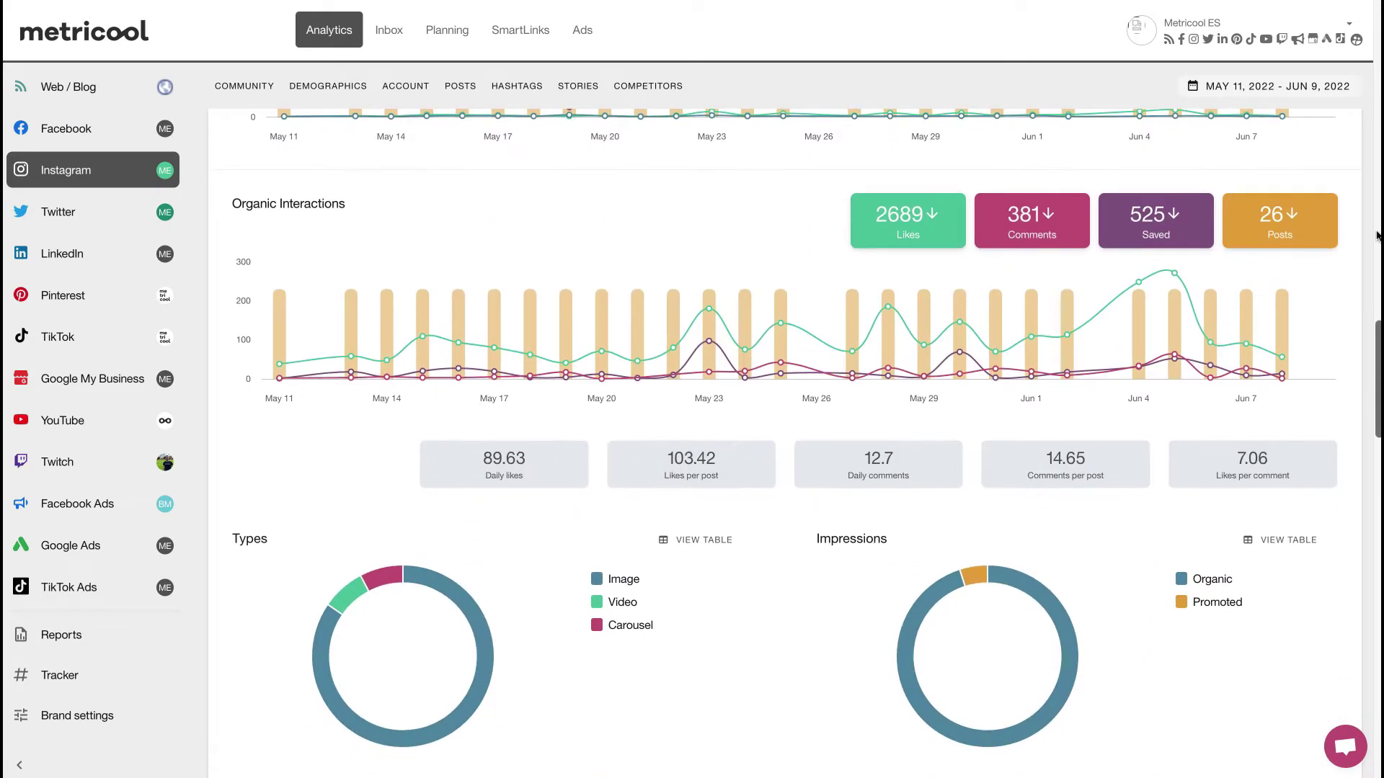
pyautogui.scroll(-5, 1376, 235)
pyautogui.scroll(-2, 1377, 235)
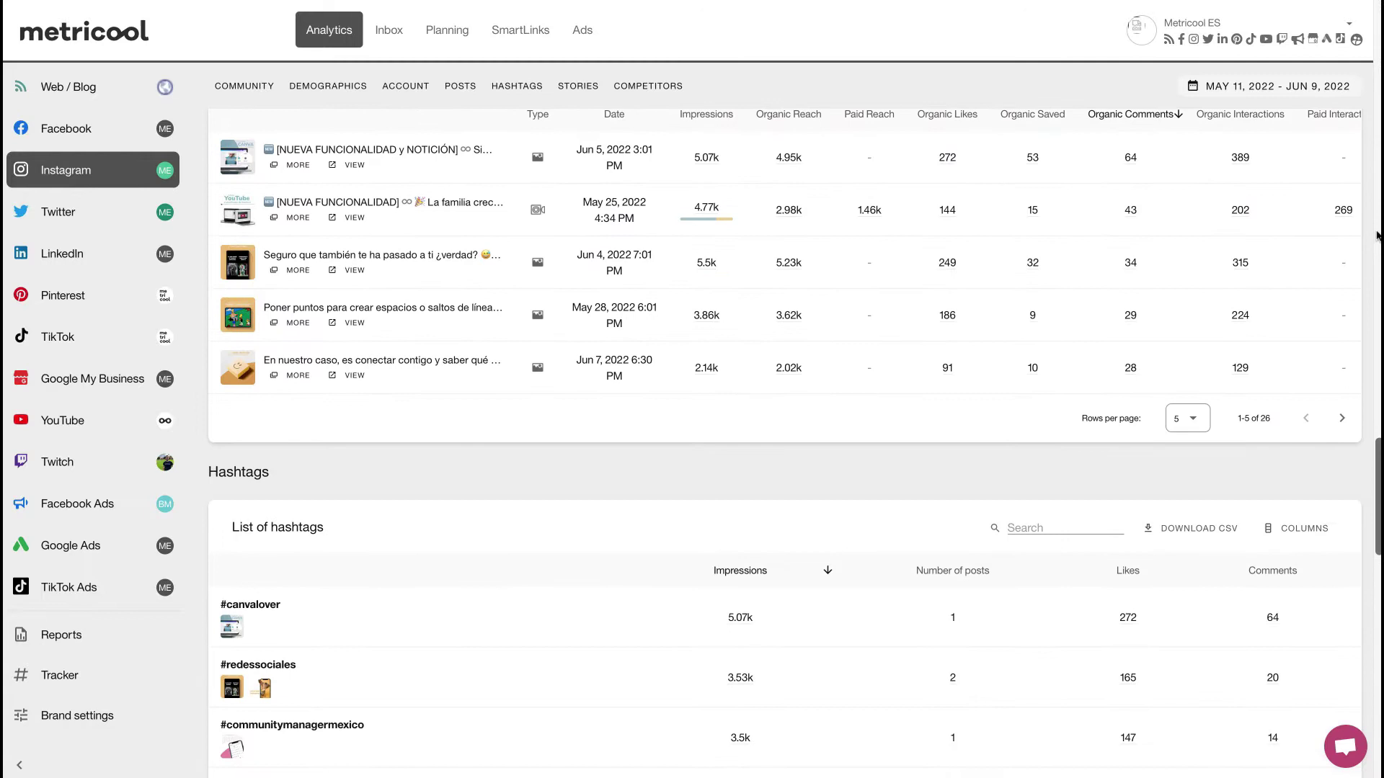
# Step: In the Reports section, enable Pinterest and TikTok in the report's networks list
pyautogui.click(125, 635)
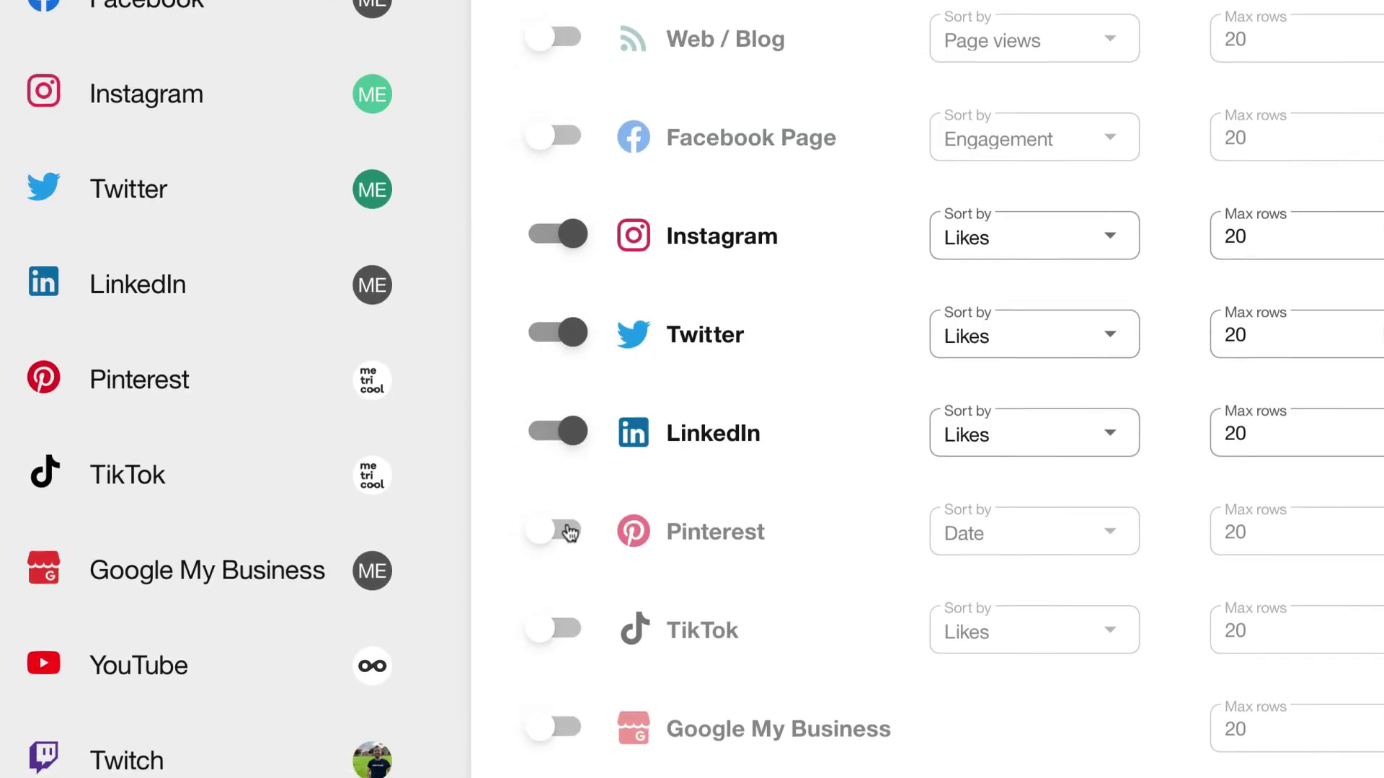
pyautogui.click(566, 525)
pyautogui.click(566, 608)
pyautogui.scroll(-4, 671, 606)
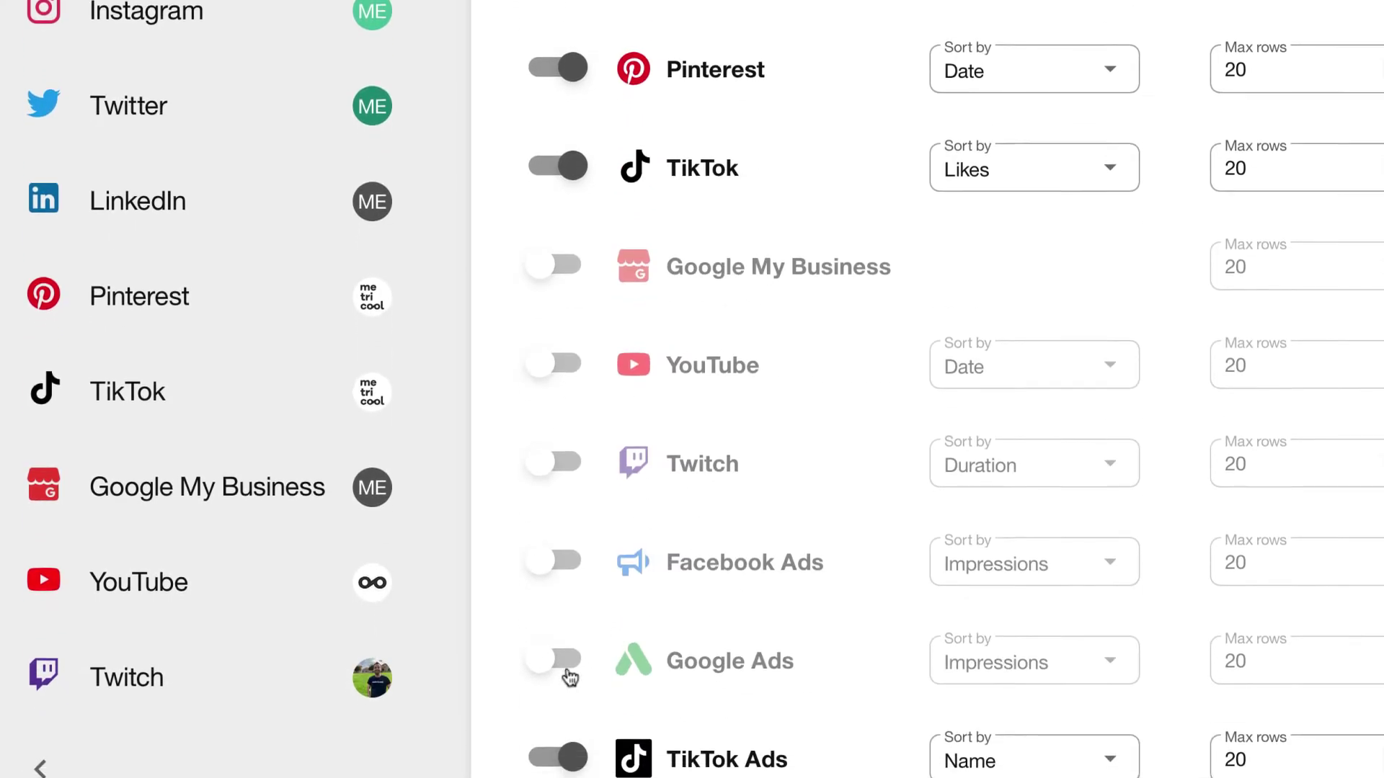